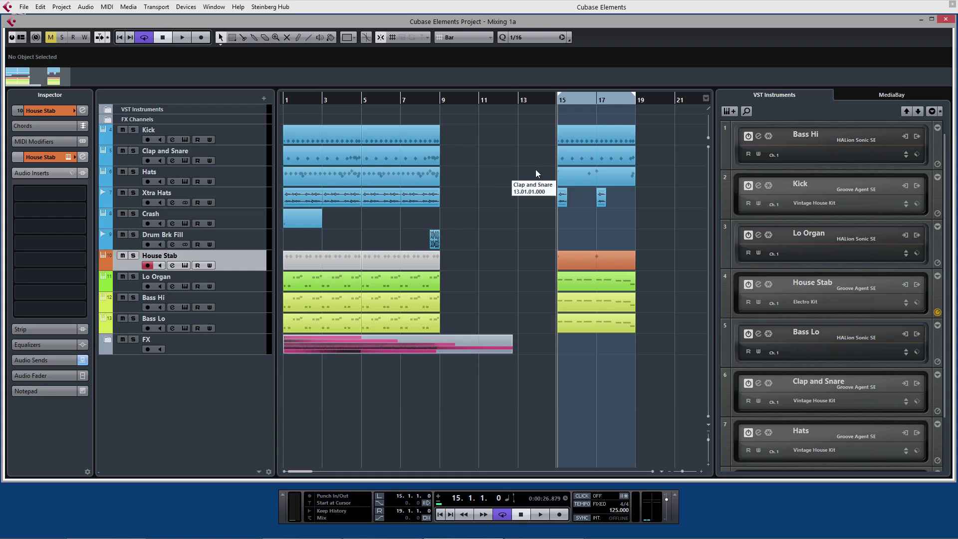
- Delete every part in the arrangement, then select the Kick through Crash tracks
left_click_drag(653, 118, 289, 381)
key("Delete")
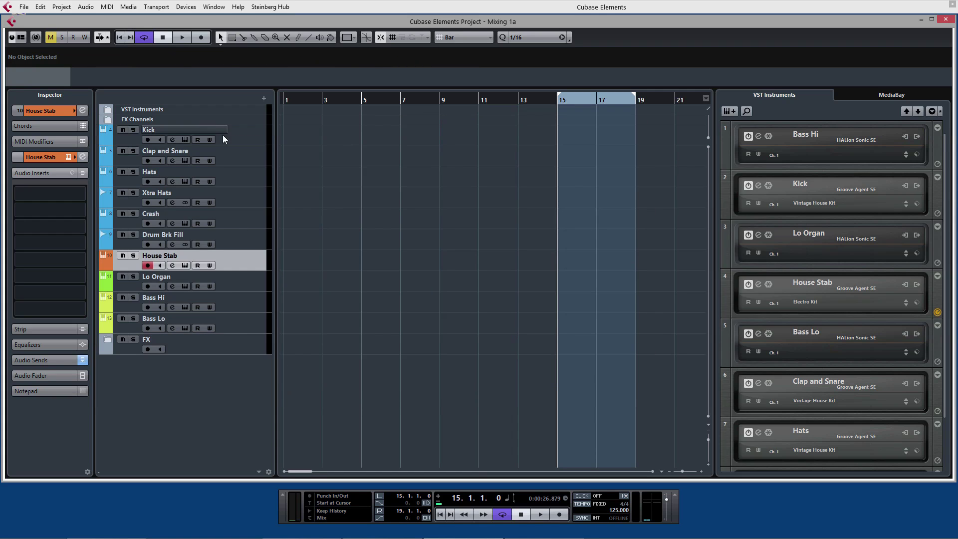
left_click(223, 135)
left_click(232, 165)
left_click(233, 177)
left_click(237, 200)
left_click(240, 225)
- Select each track in turn from Kick down to the FX folder track
left_click(241, 142)
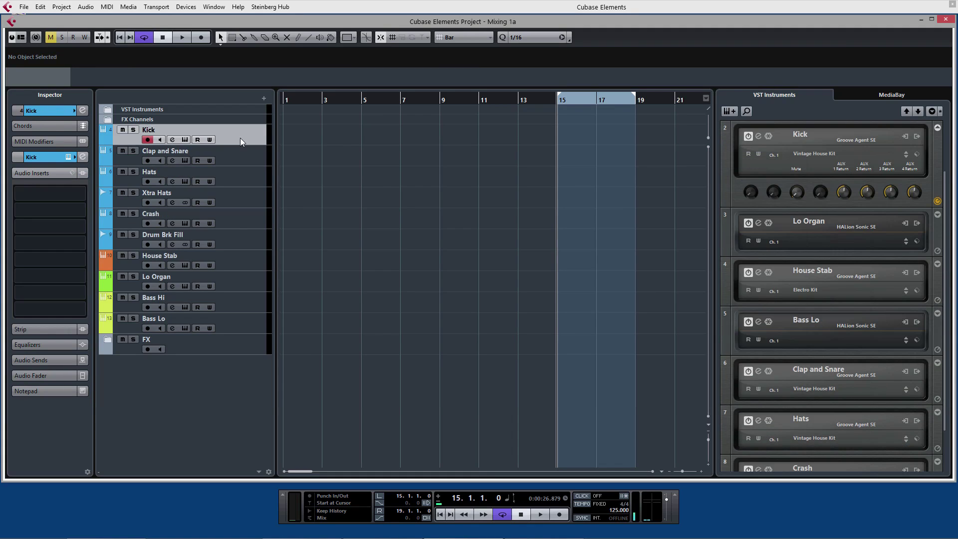
left_click(252, 162)
left_click(248, 174)
left_click(243, 199)
left_click(241, 211)
left_click(235, 288)
left_click(239, 309)
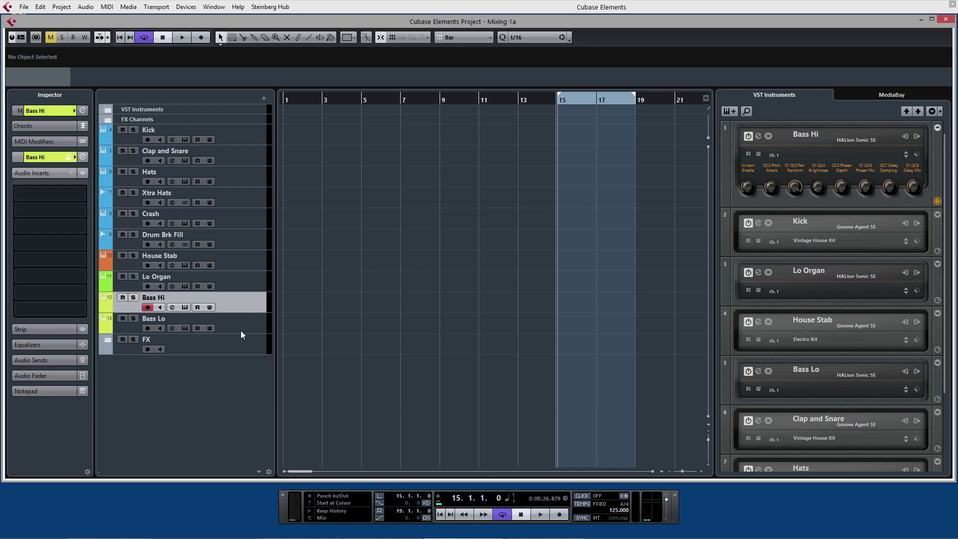
left_click(241, 341)
- Save the emptied project as the template 'Template Idea 1' and close the project
left_click(24, 7)
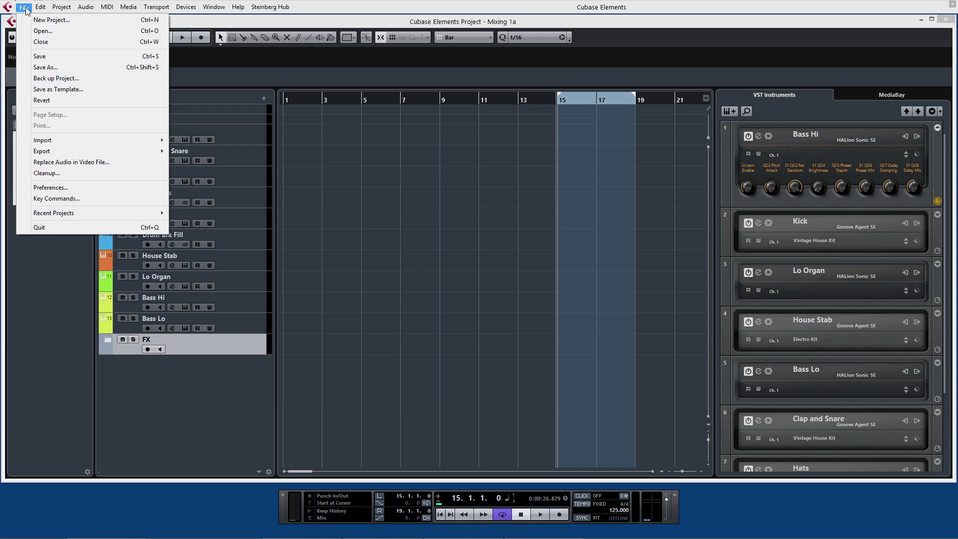
left_click(59, 90)
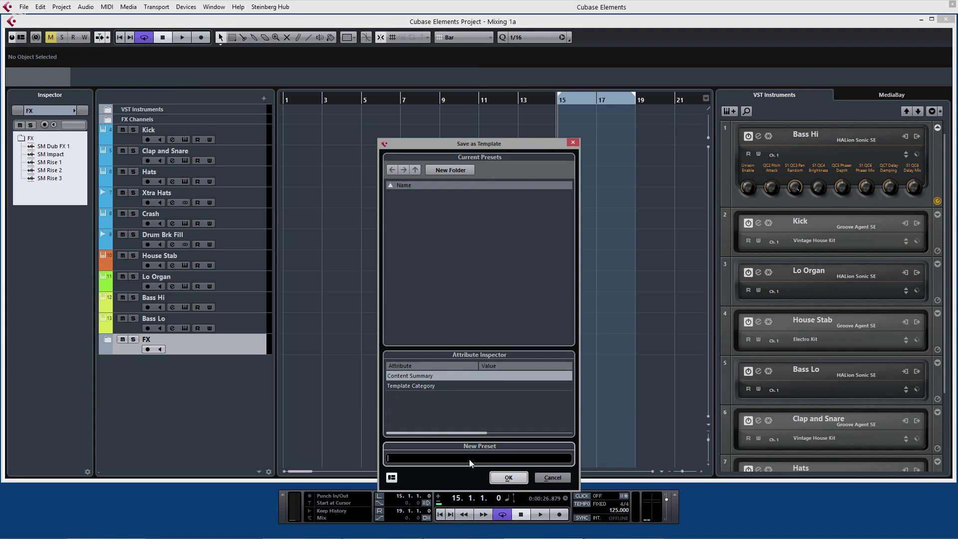
type("Template Idea 1")
left_click(508, 478)
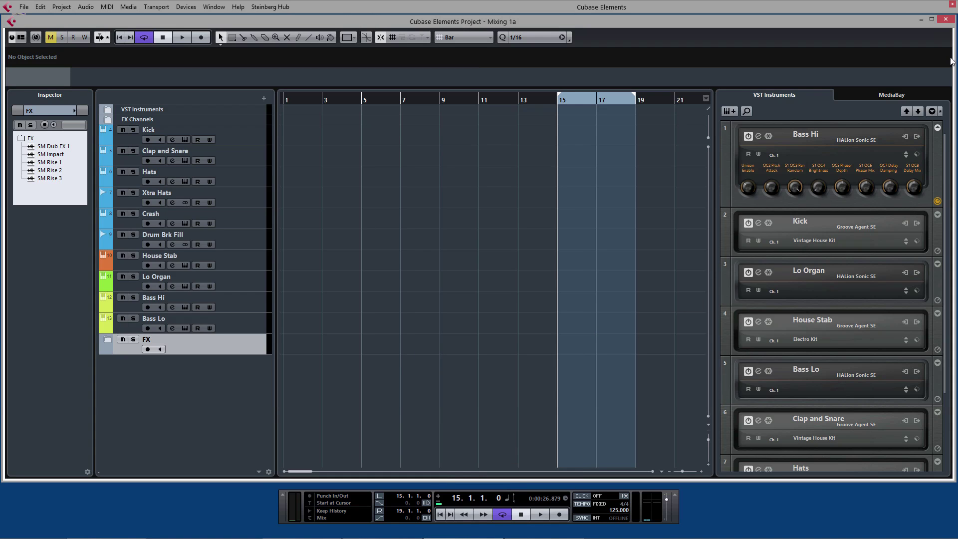
left_click(946, 19)
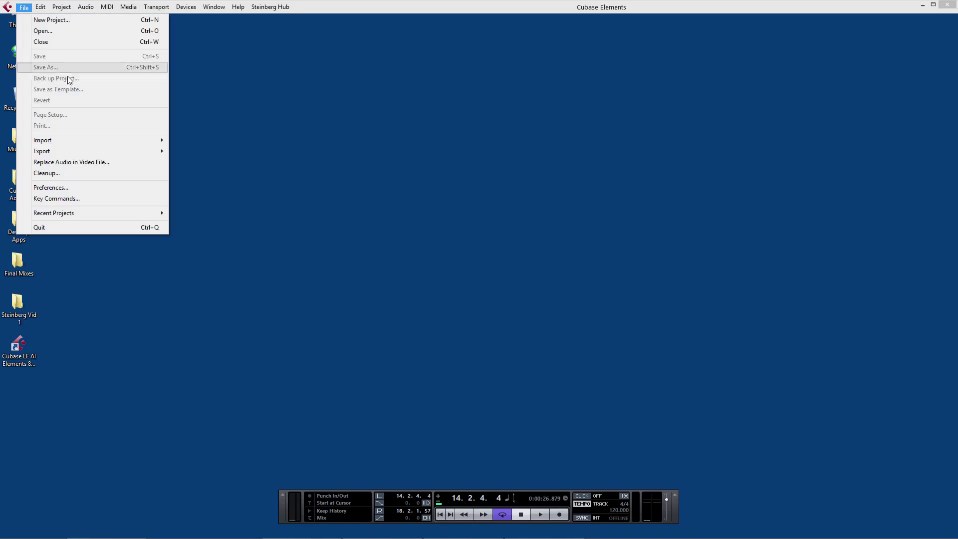
- Create a new project from Template Idea 1 and choose the Steinberg Vid 1 folder
left_click(47, 19)
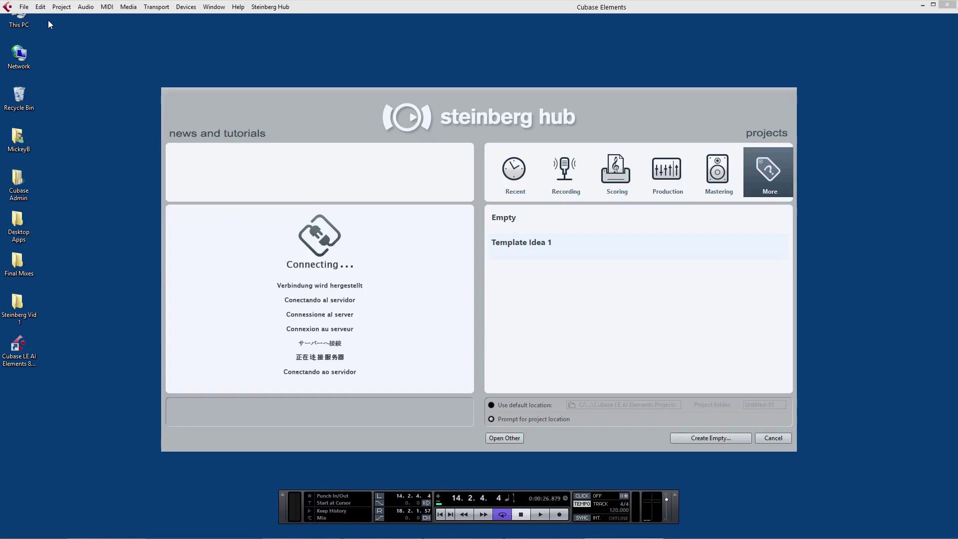
left_click(512, 248)
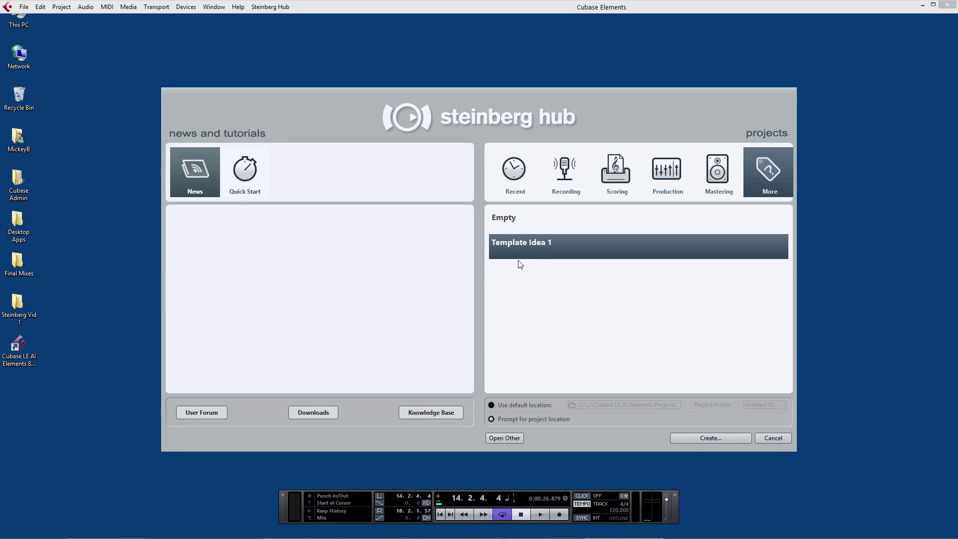
left_click(721, 438)
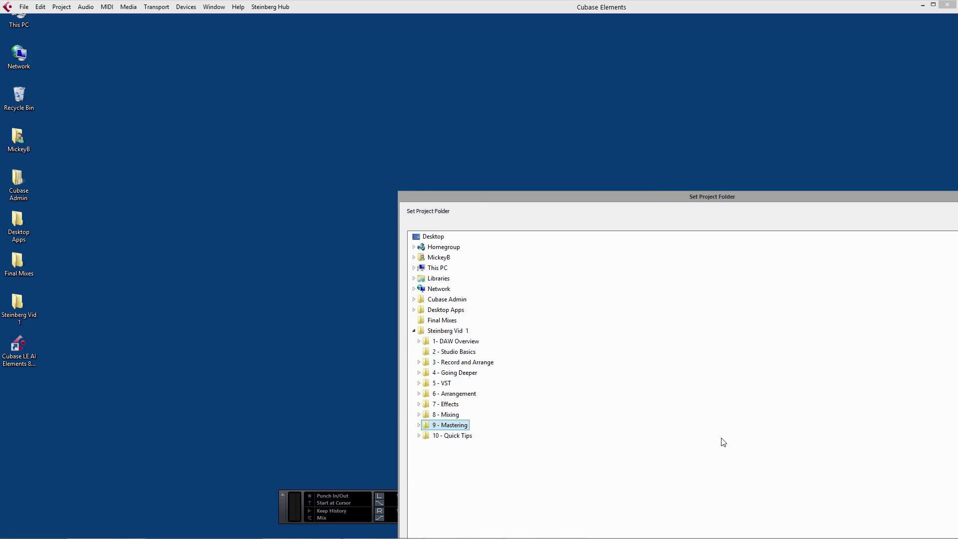
left_click_drag(599, 201, 360, 35)
left_click(206, 164)
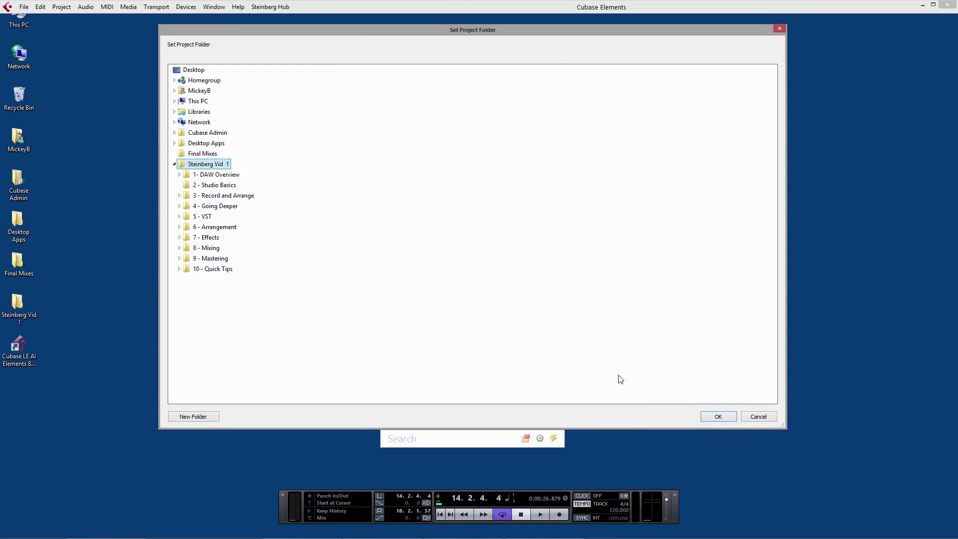
- Confirm the project folder, select the House Stab track and open the MixConsole with F3
left_click(724, 417)
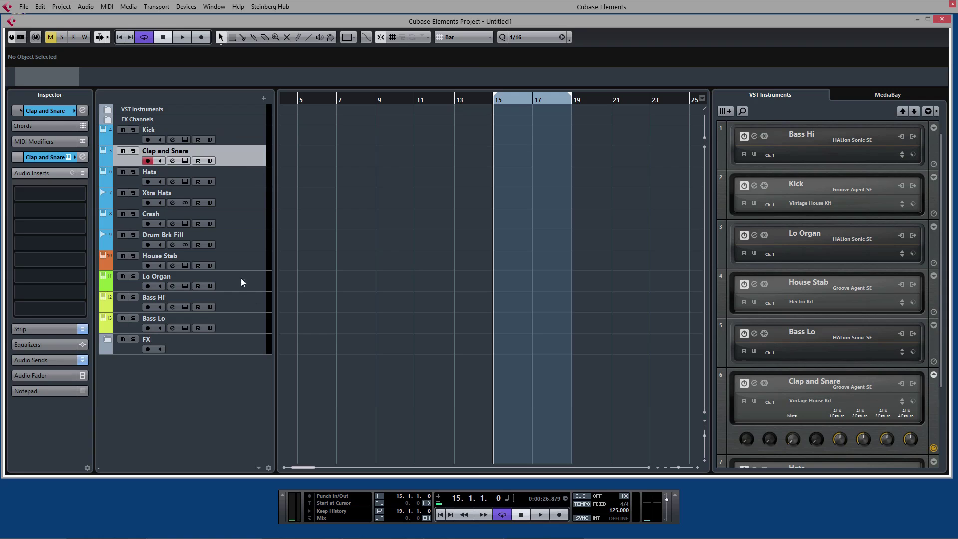
left_click(238, 265)
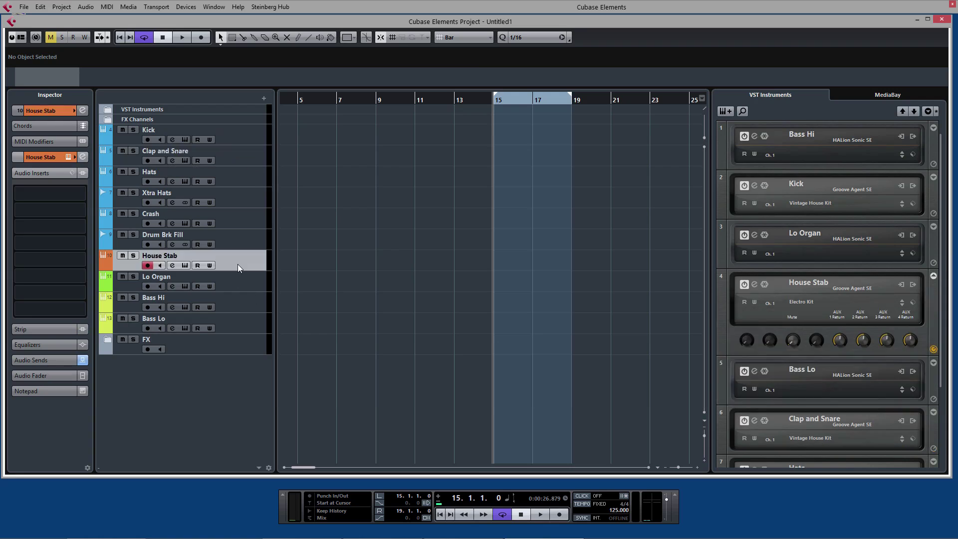
key("F3")
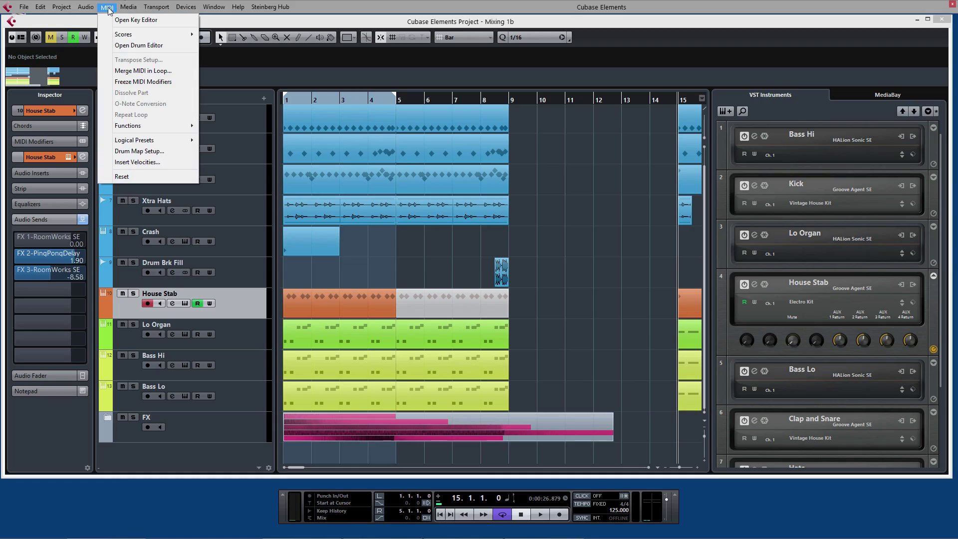
- Look through the MIDI, Project and Edit > Range menus, then bring up the File menu
mouse_move(75, 9)
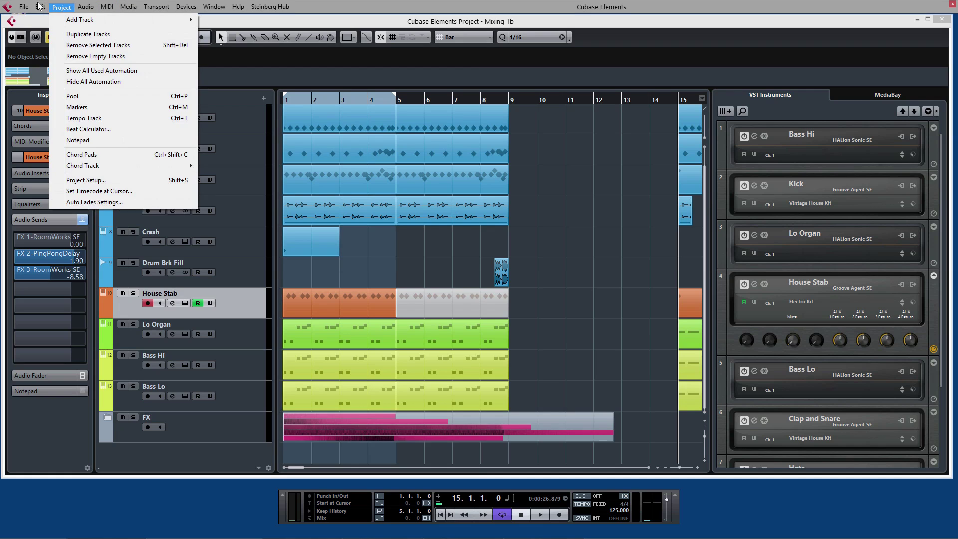
mouse_move(40, 7)
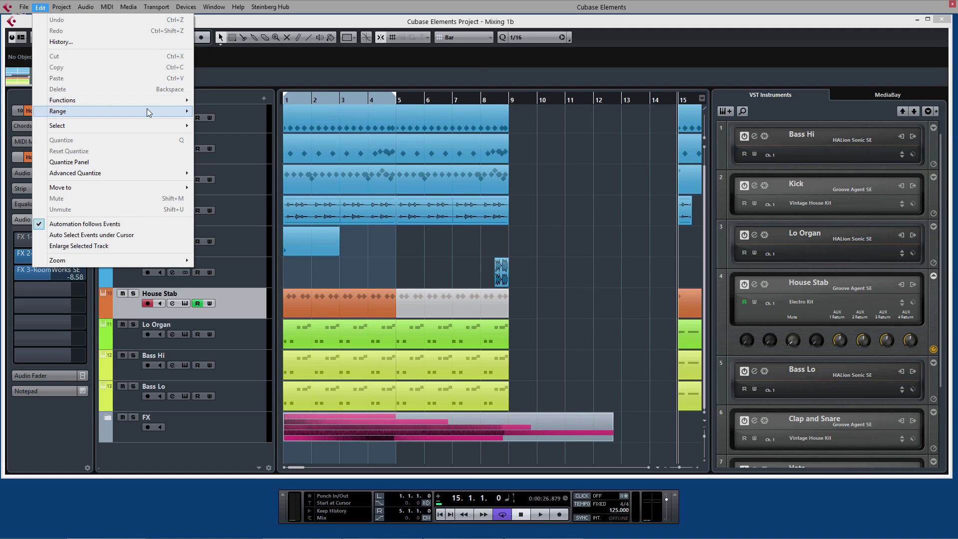
mouse_move(140, 111)
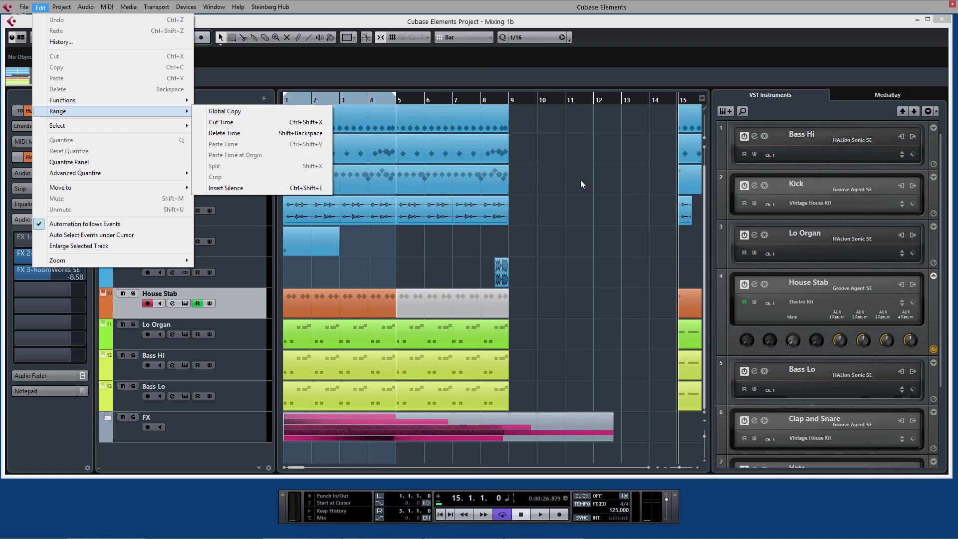
left_click(535, 166)
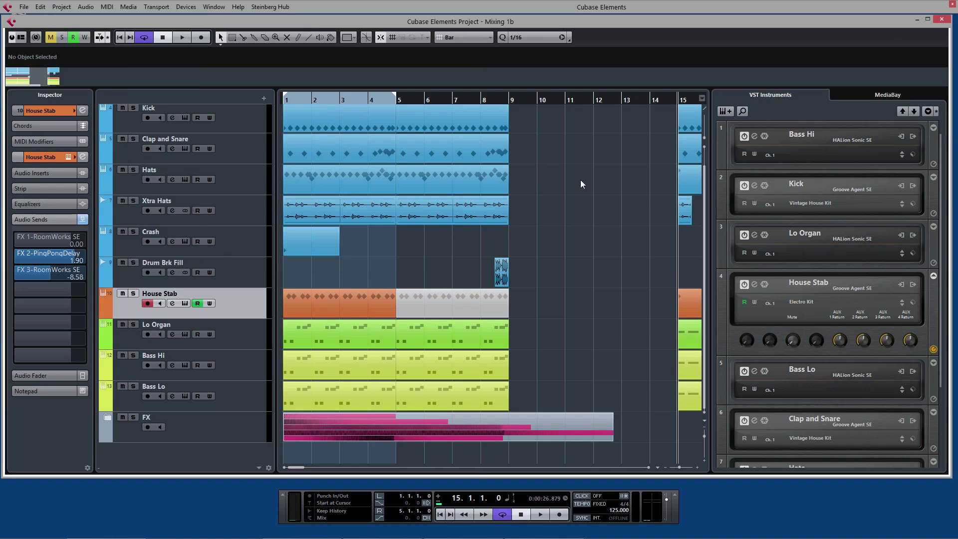
left_click(23, 7)
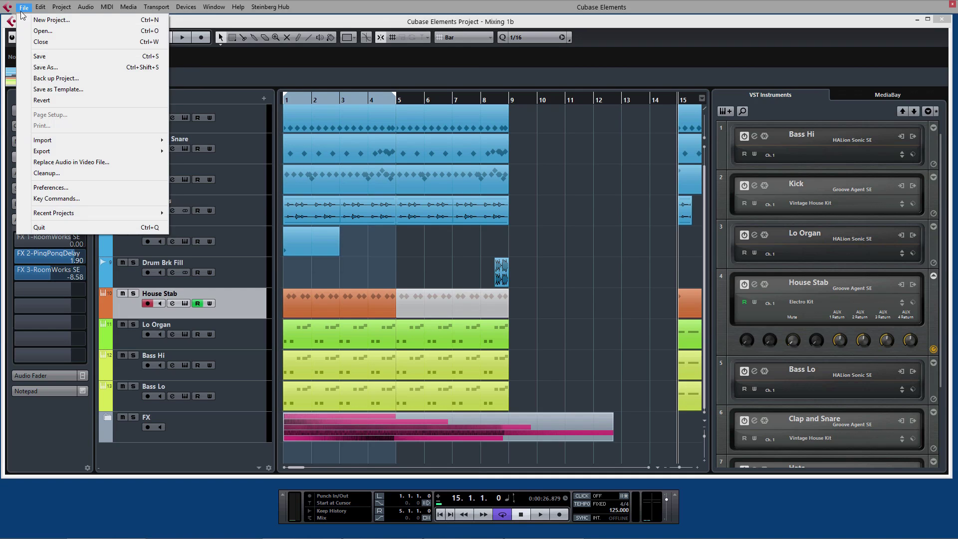
- Open the Key Commands dialog, move it up and enlarge it
left_click(70, 198)
left_click_drag(502, 199, 335, 70)
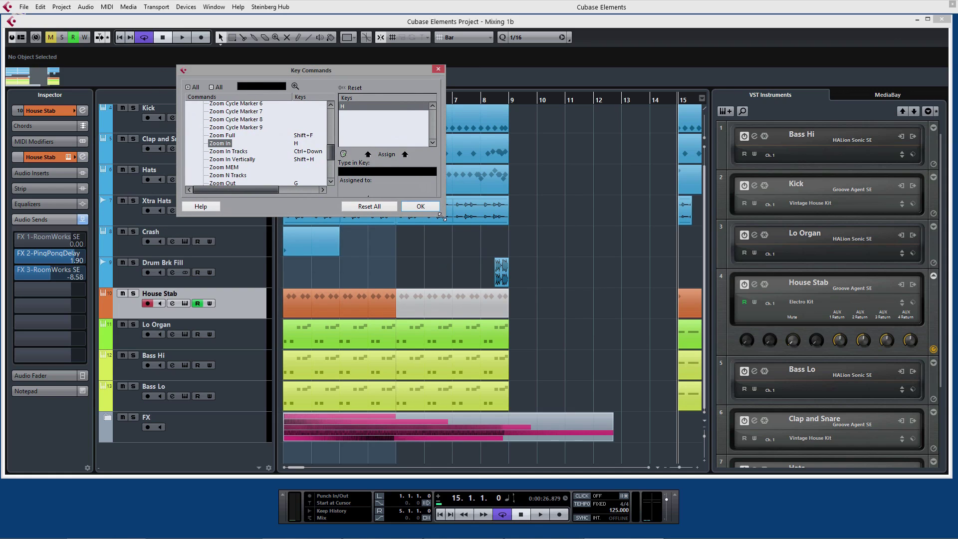
left_click_drag(443, 216, 724, 493)
- Browse the Zoom, Process, Nudge and Mixer categories, then select Mixer under Devices showing F3
left_click(194, 191)
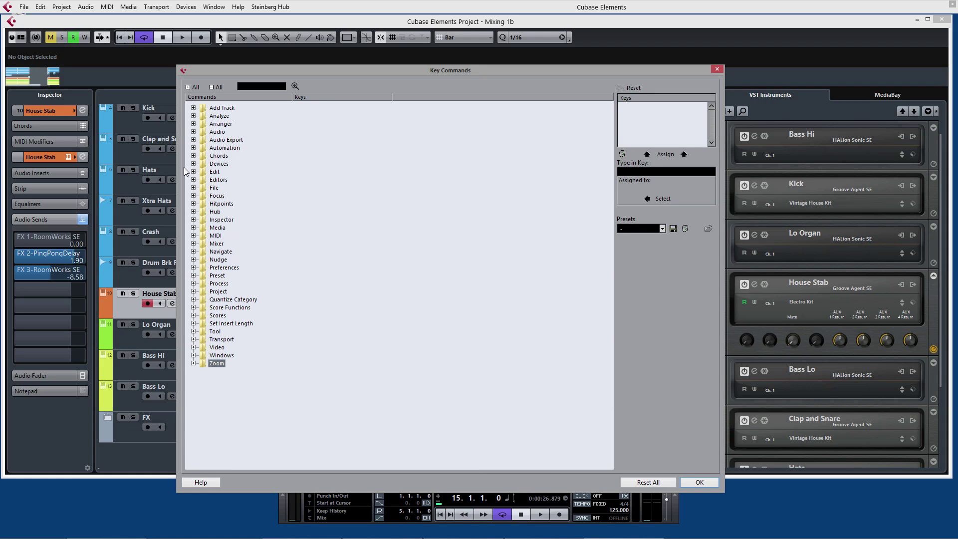
left_click(194, 283)
left_click(194, 283)
left_click(194, 260)
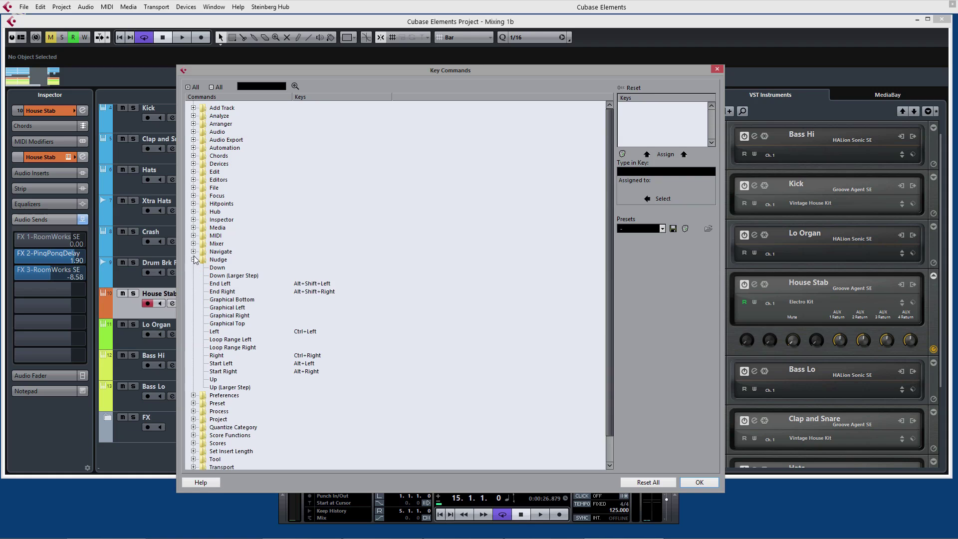
left_click(193, 260)
left_click(194, 243)
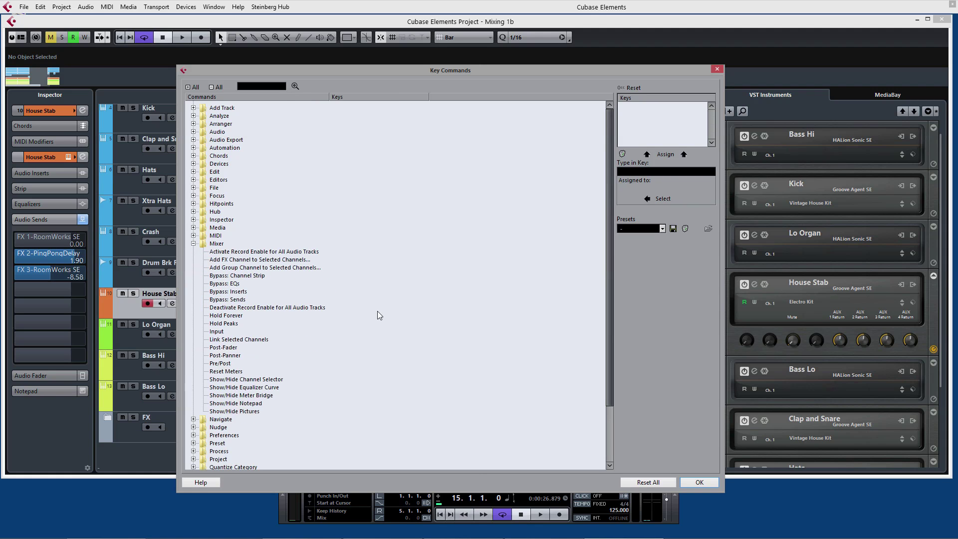
left_click(194, 243)
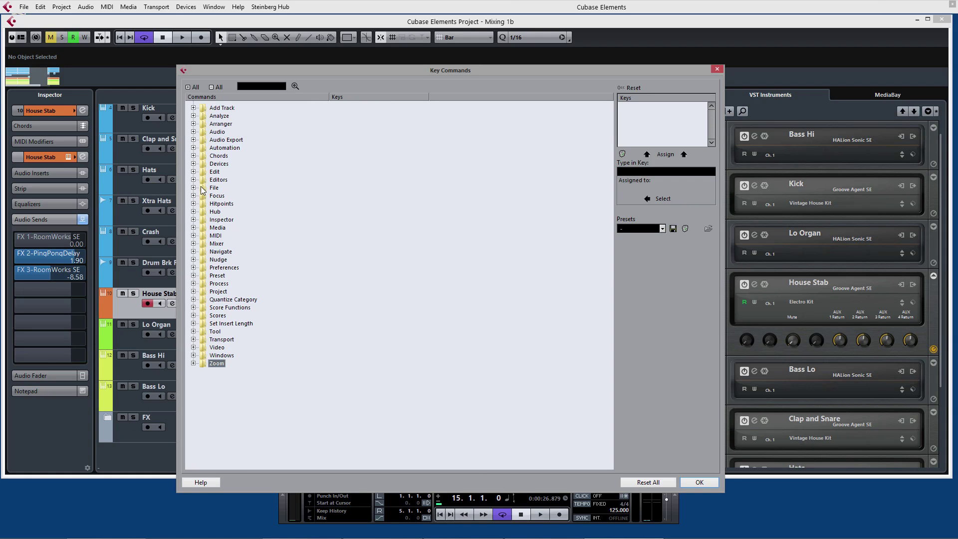
left_click(193, 164)
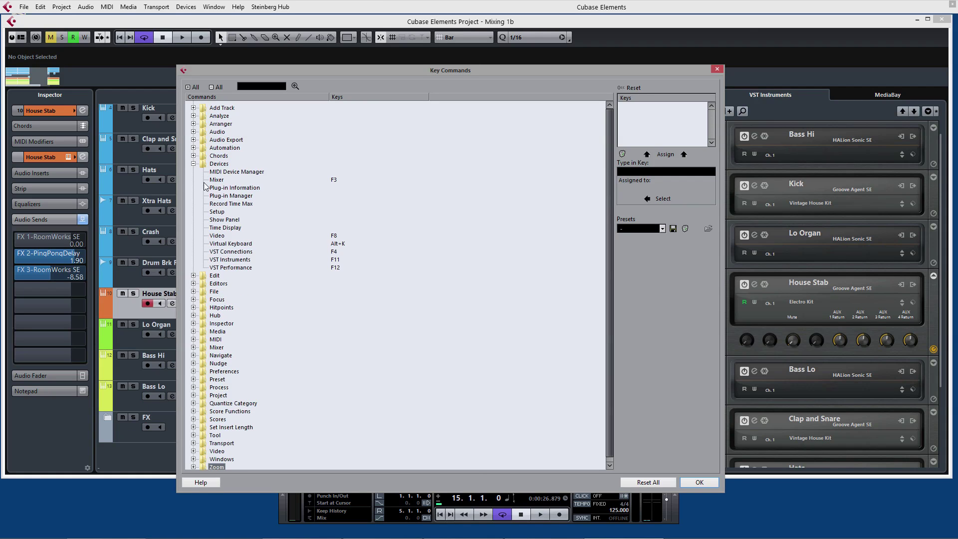
left_click(236, 173)
left_click(232, 182)
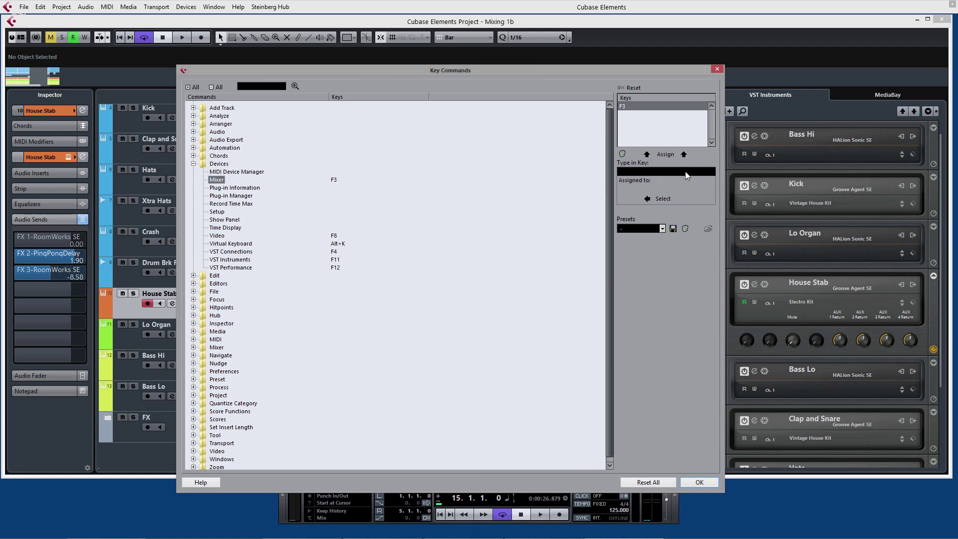
- Assign the key 3 to the Mixer command, taking it away from Split Tool
left_click(682, 172)
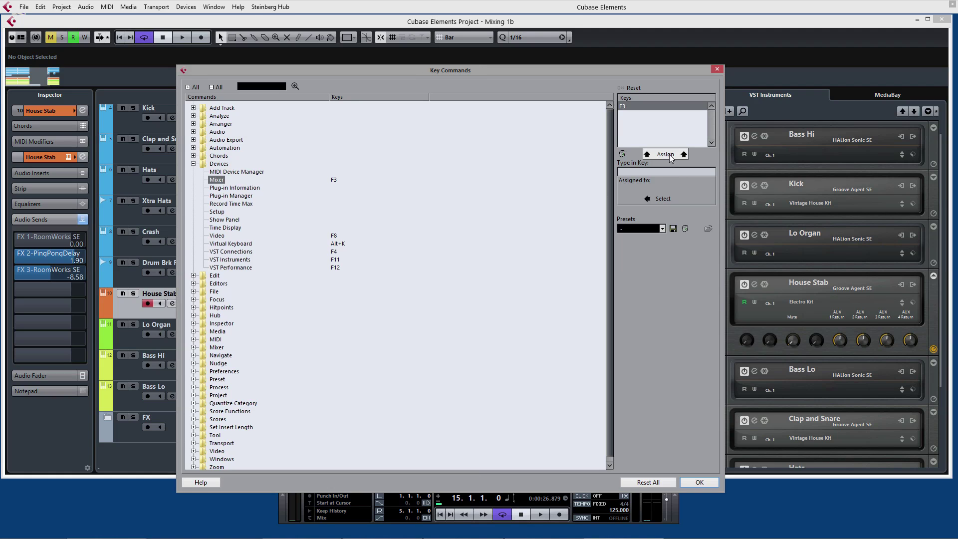
key("3")
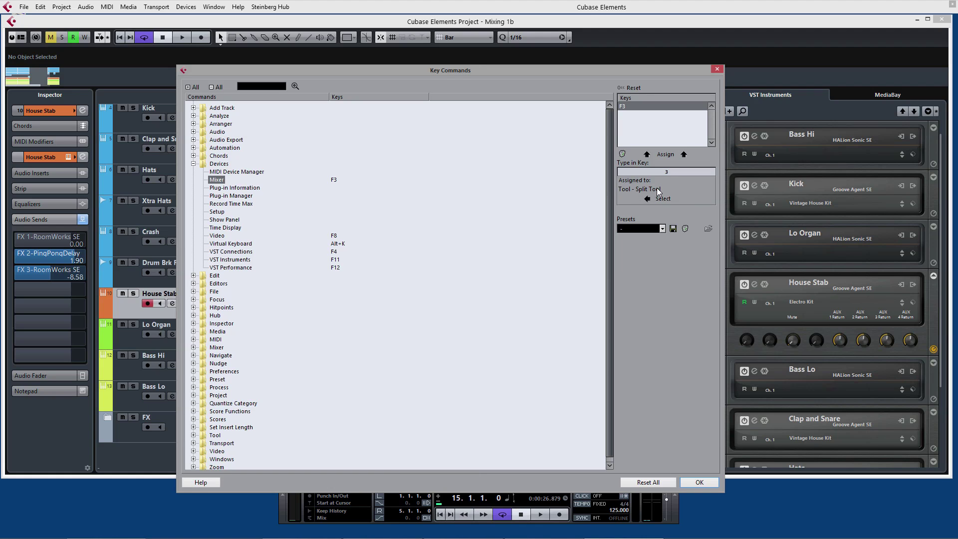
left_click(666, 155)
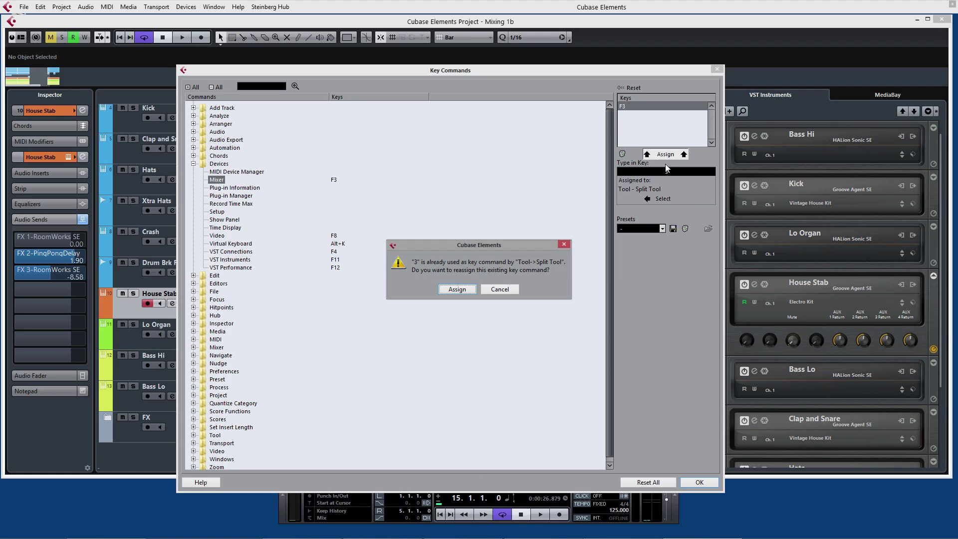
left_click(457, 289)
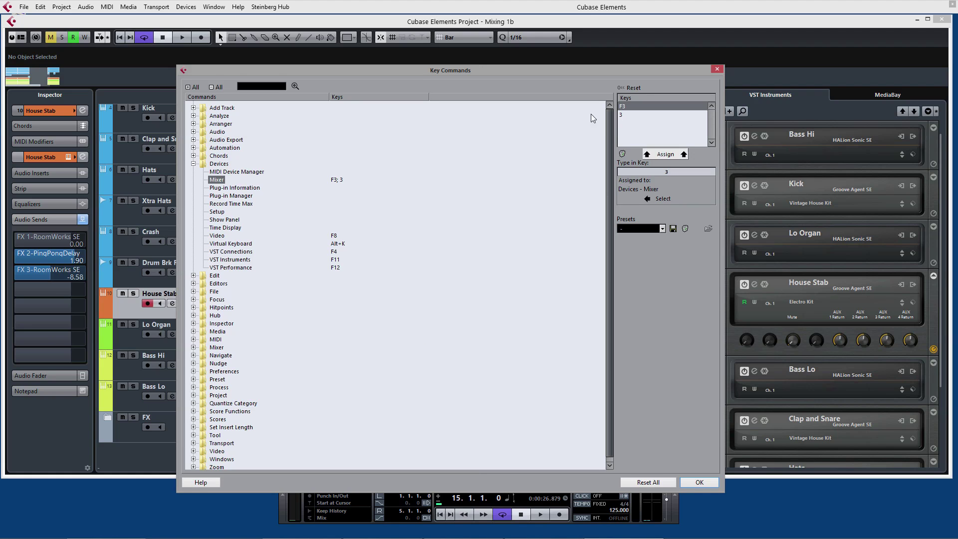
- Expand all command categories, scroll through the list and show the key command presets
left_click(188, 87)
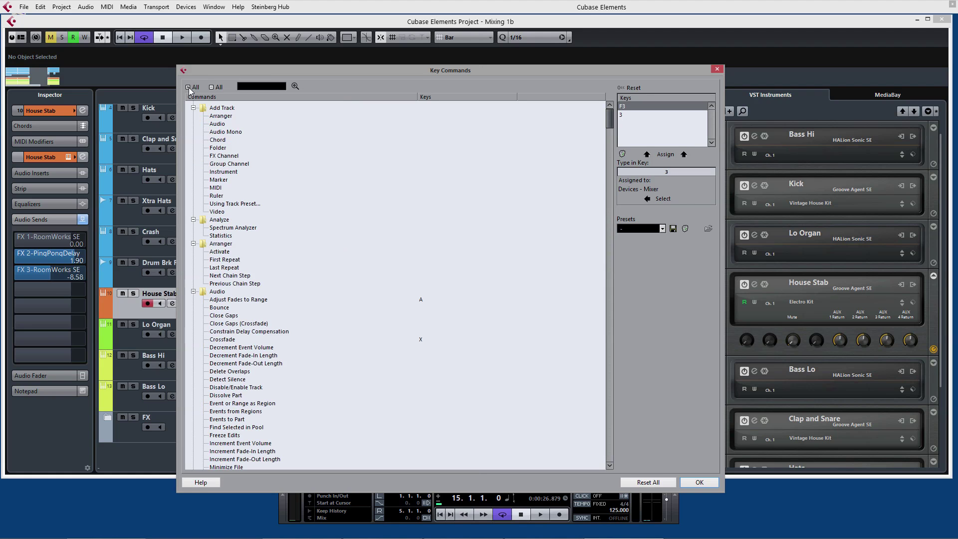
scroll(252, 161, "down", 20)
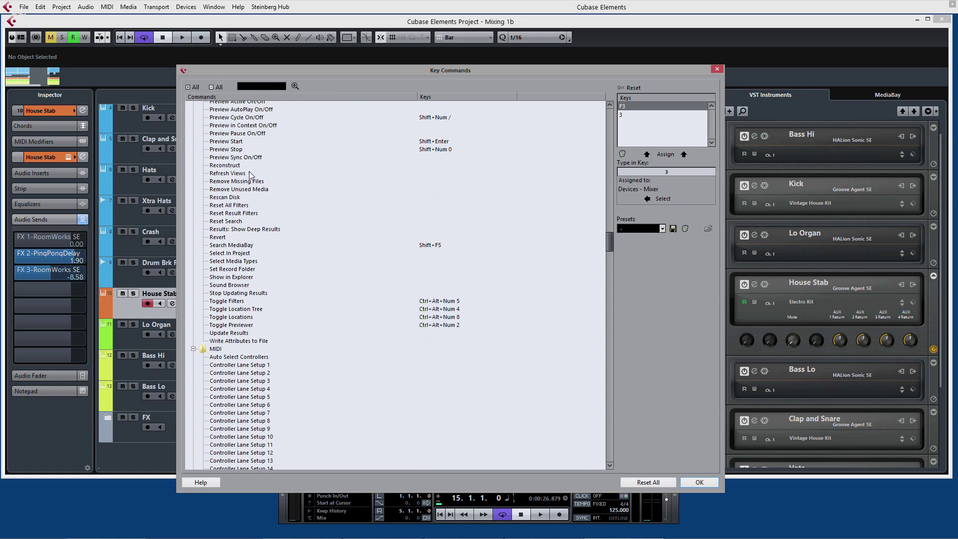
left_click(257, 88)
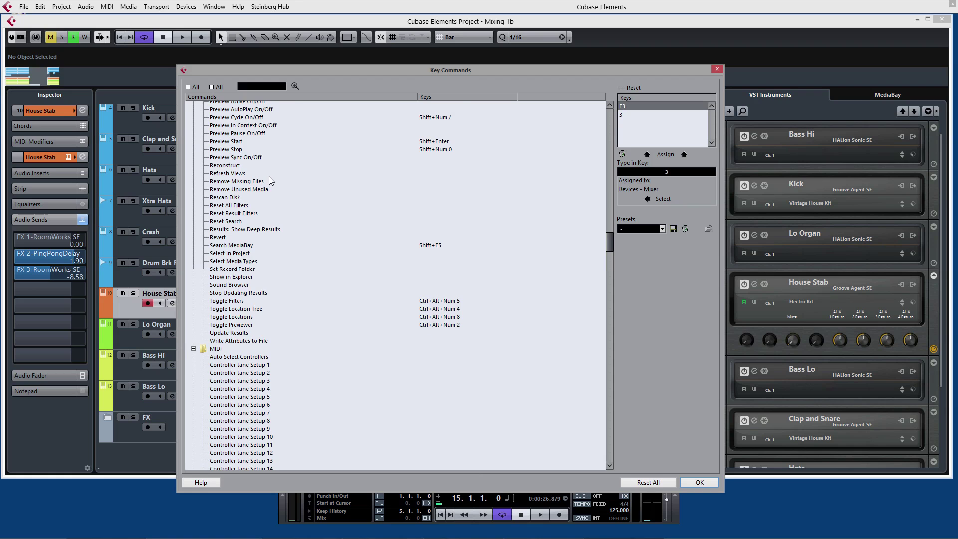
scroll(270, 181, "down", 15)
scroll(270, 181, "down", 15)
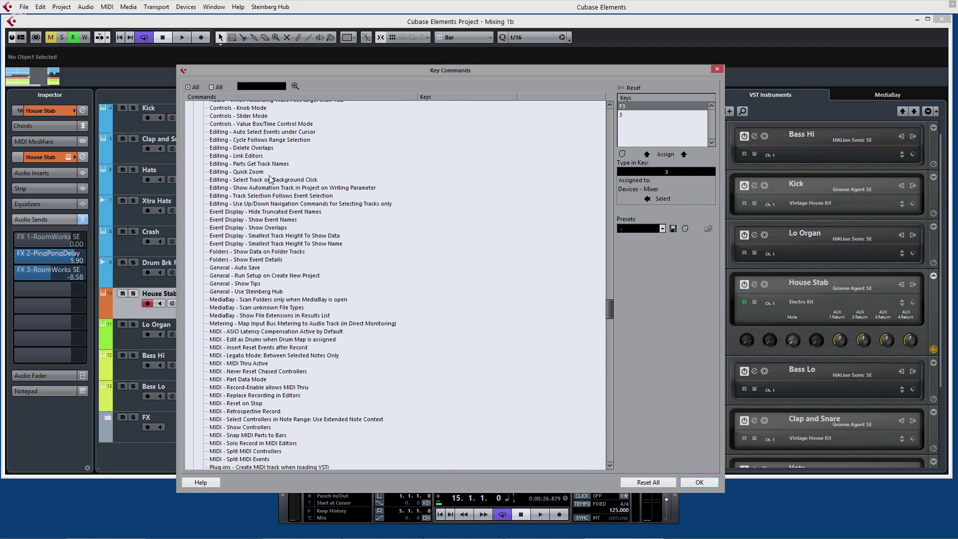
left_click(663, 229)
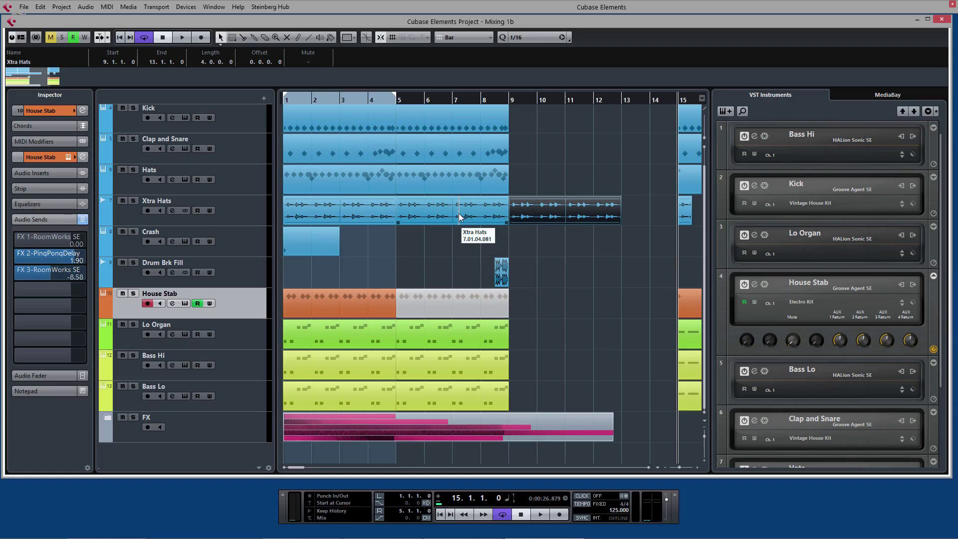
- Duplicate the Xtra Hats event at bars 9–13 with Ctrl+D, undo, then delete the 9–13 event
key("super")
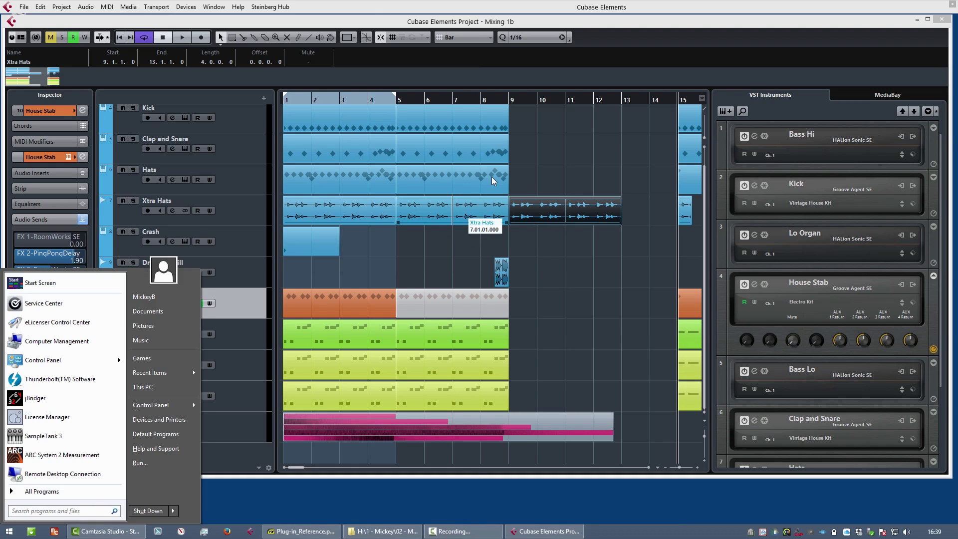
left_click(459, 249)
left_click(567, 209)
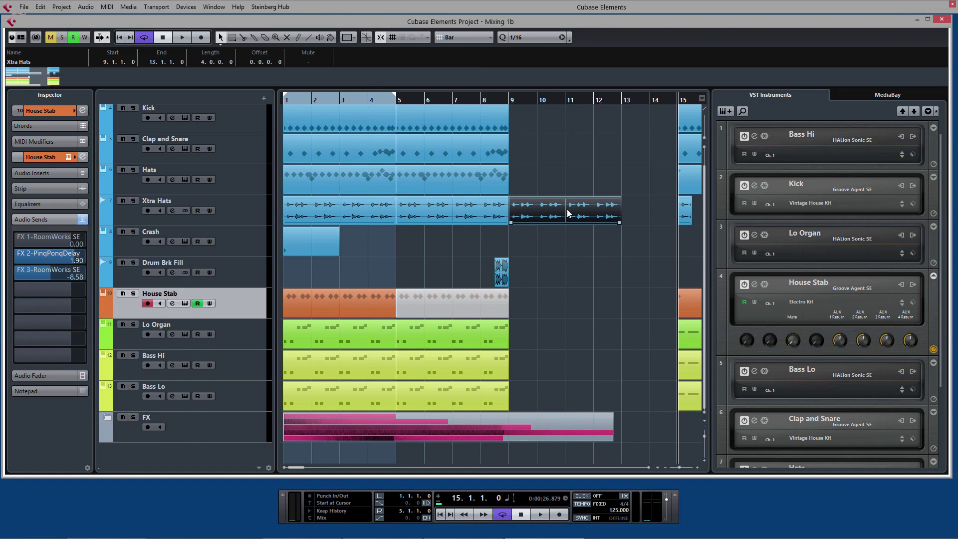
key("ctrl+d")
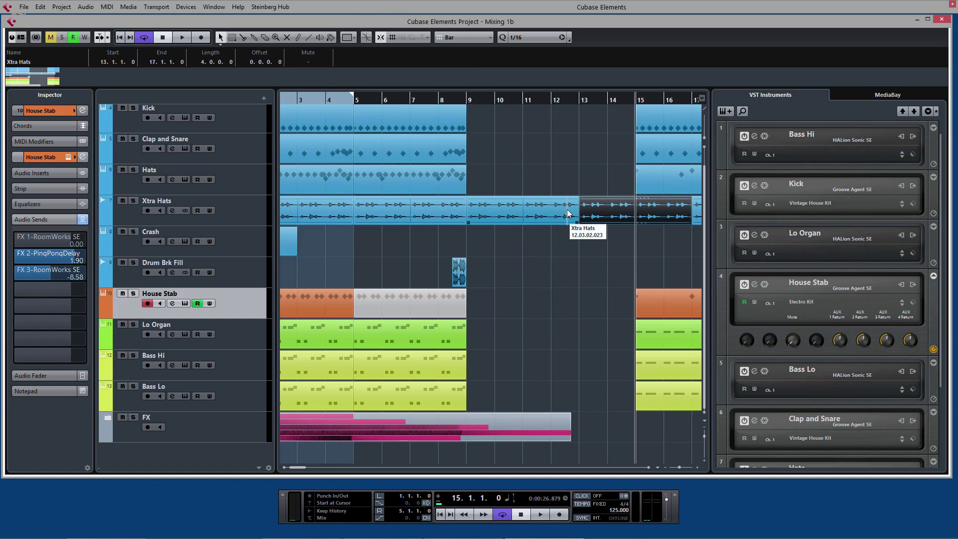
key("Delete")
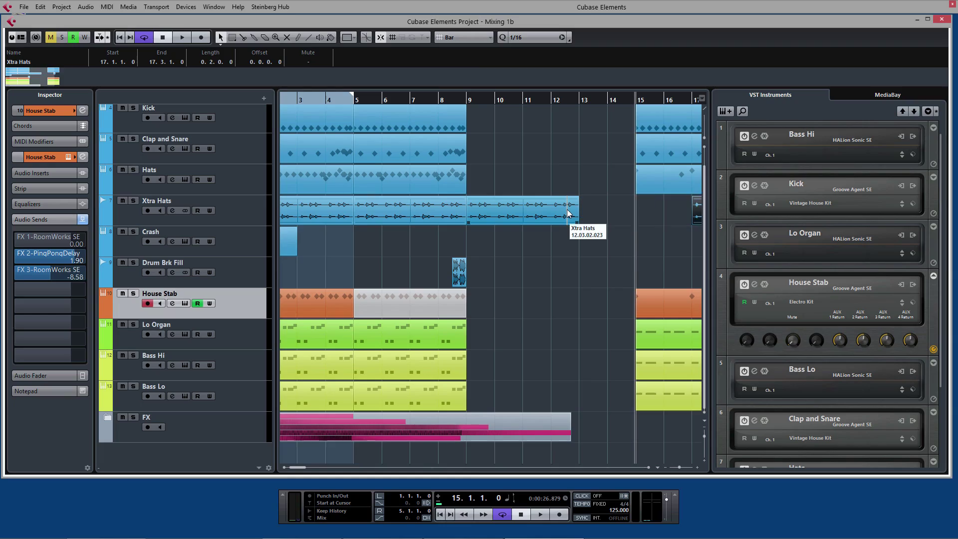
left_click(567, 209)
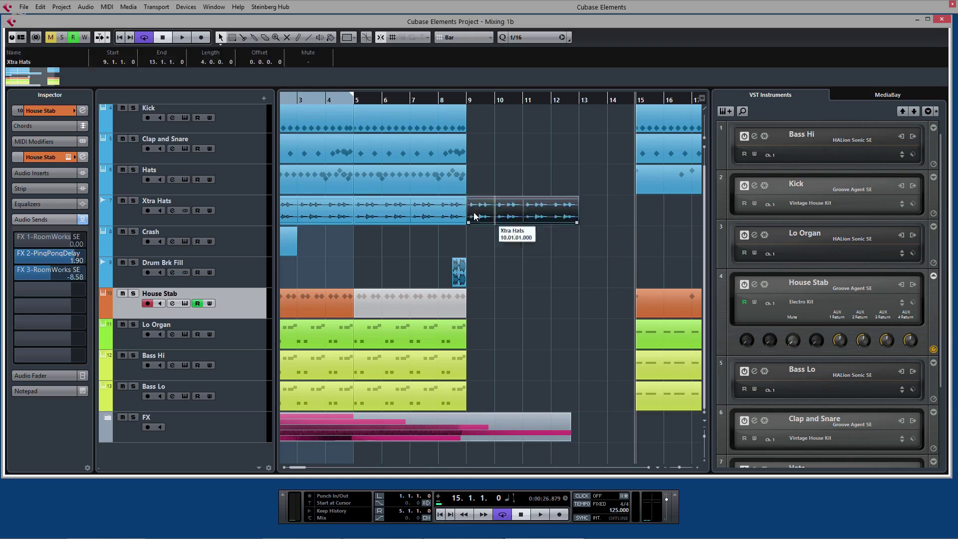
key("Delete")
left_click(432, 216)
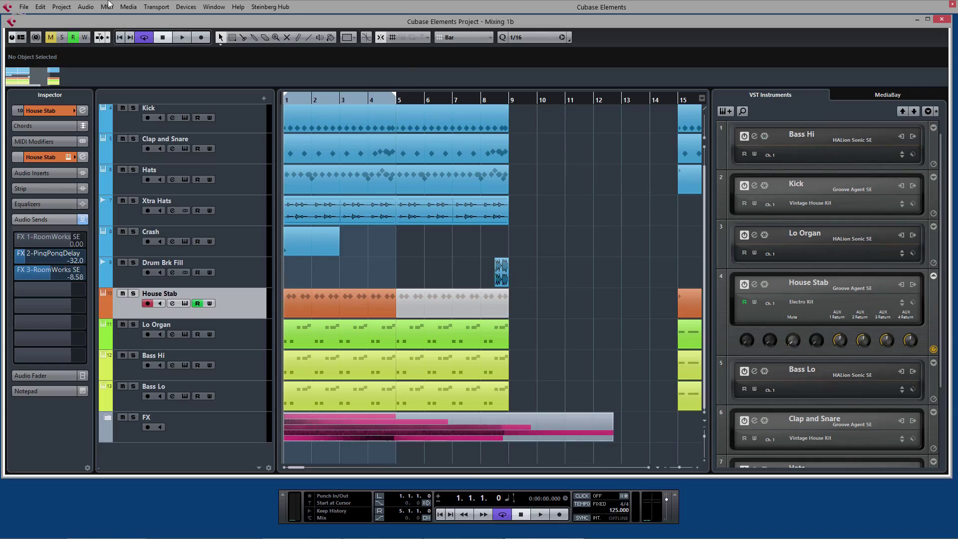
- Open Preferences, move the dialog up and left and enlarge it
left_click(24, 7)
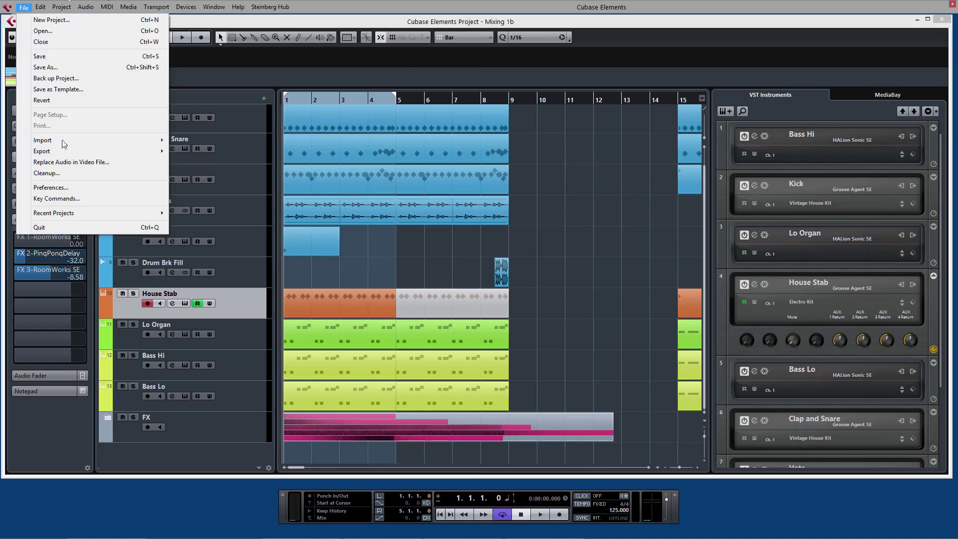
left_click(87, 187)
left_click_drag(397, 97, 363, 54)
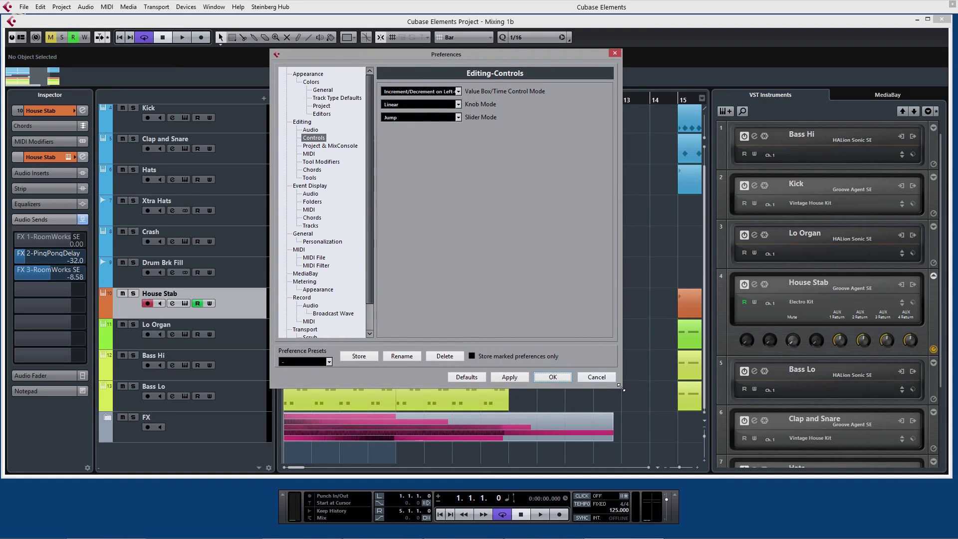
left_click_drag(621, 388, 635, 483)
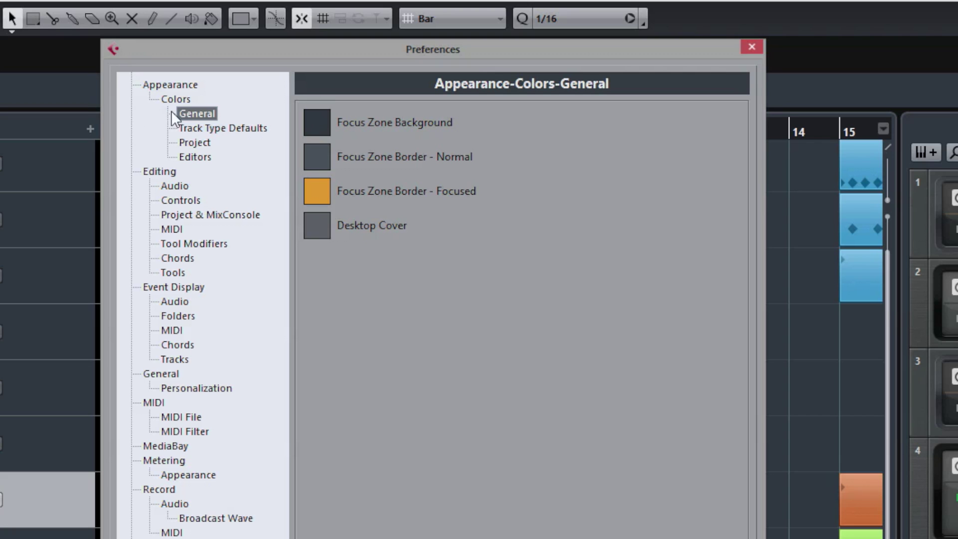
- View the Editors, Project and Track Type Defaults colour settings
left_click(201, 158)
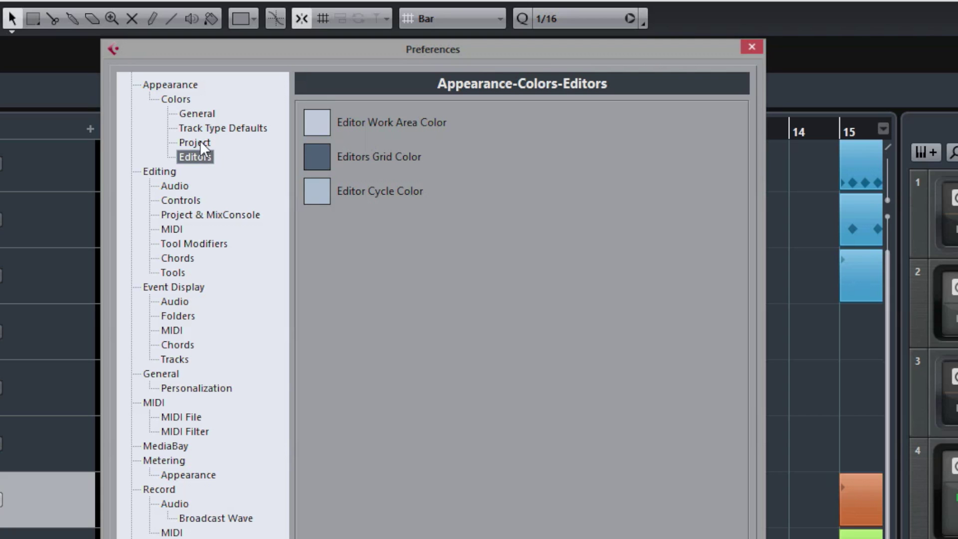
left_click(199, 142)
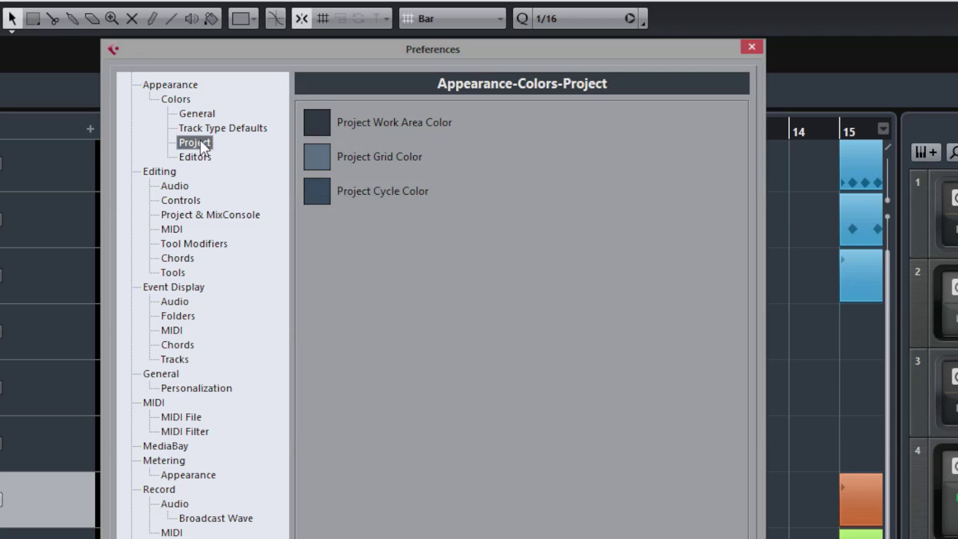
left_click(202, 129)
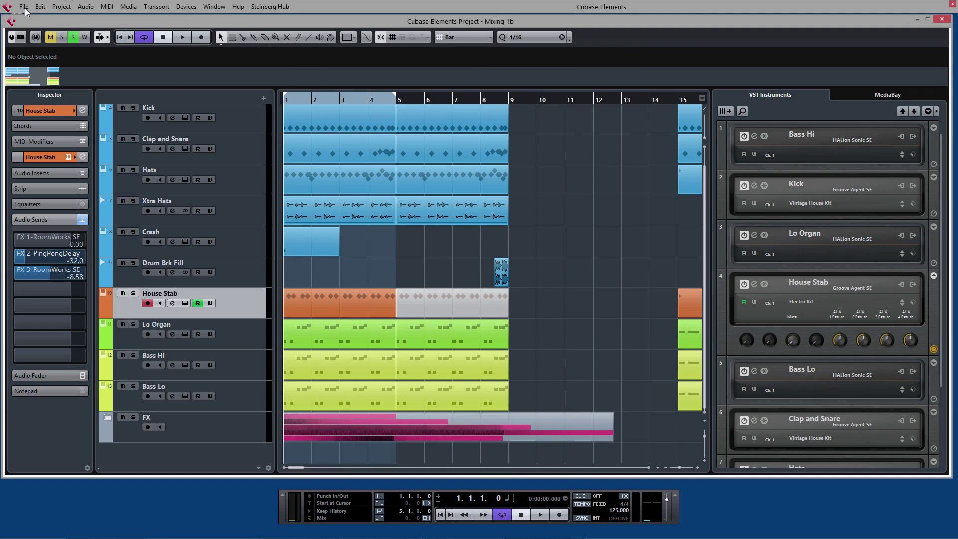
left_click(24, 7)
left_click(83, 185)
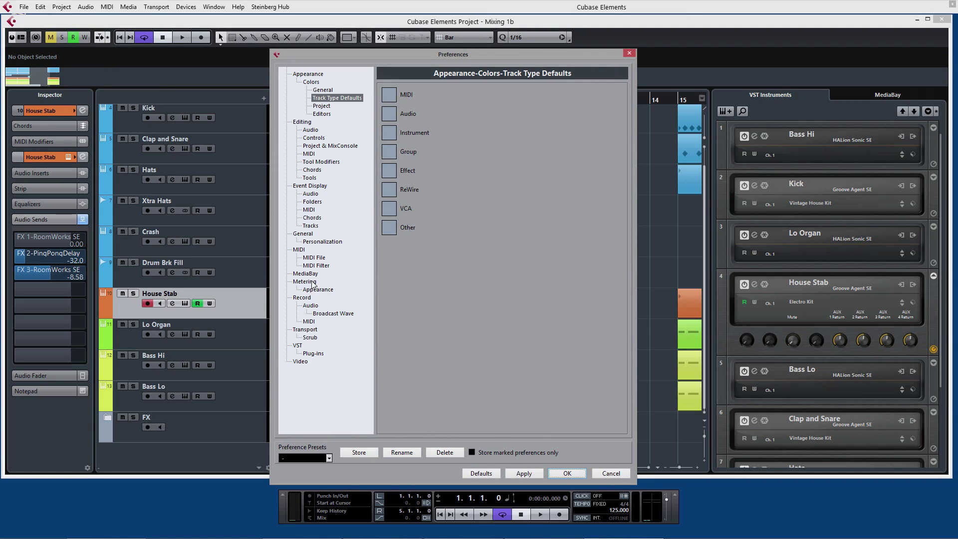
- Compare the Channel Meter and Master Meter colours under Metering > Appearance, then close Preferences
left_click(305, 281)
left_click(319, 290)
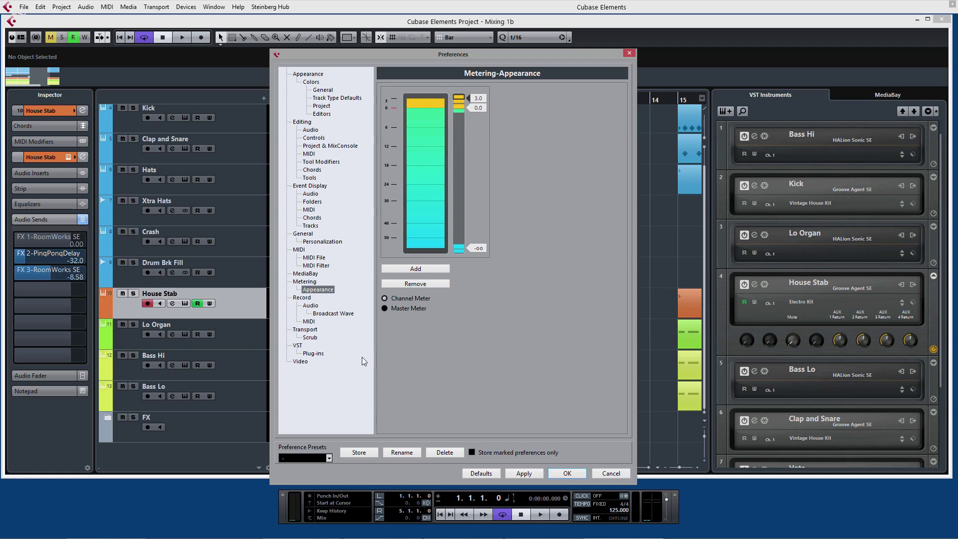
left_click(385, 299)
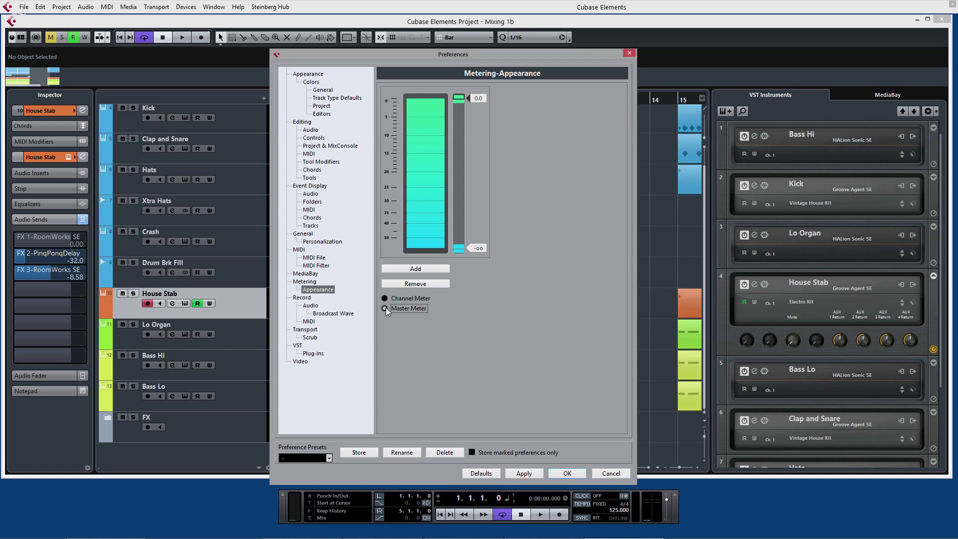
left_click(384, 308)
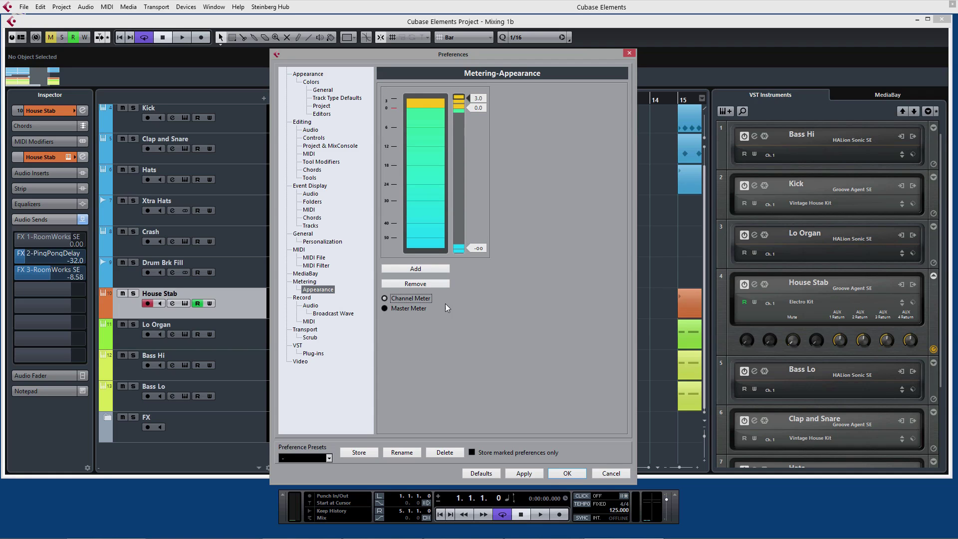
left_click(630, 54)
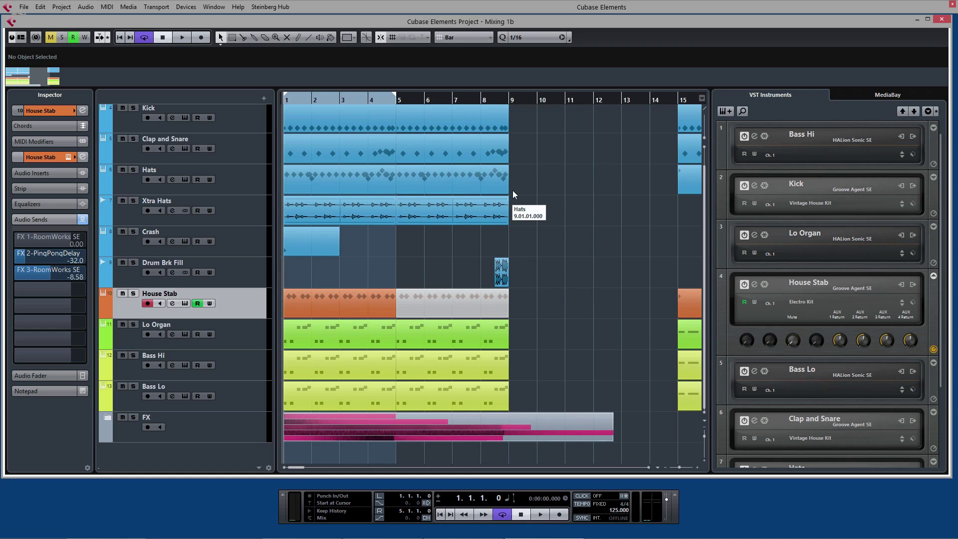
right_click(587, 38)
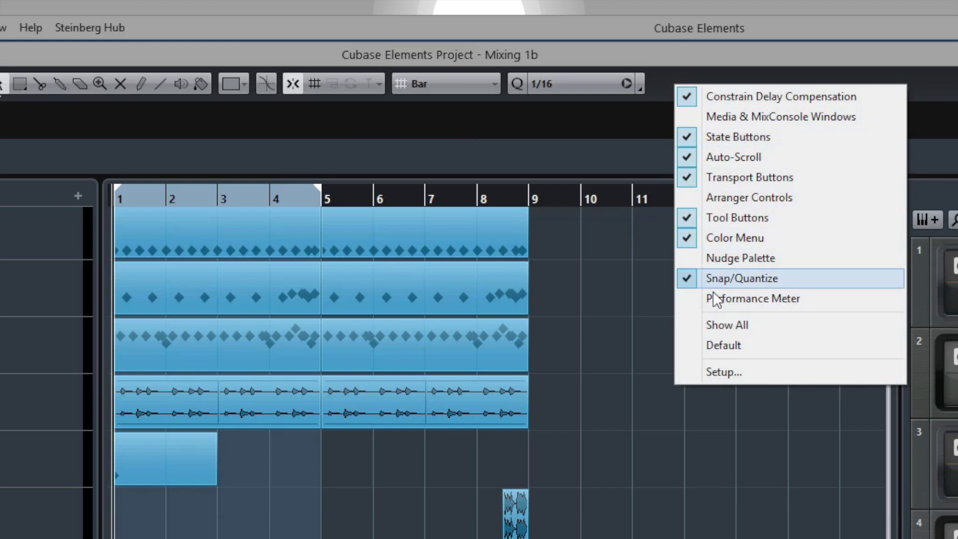
left_click(717, 374)
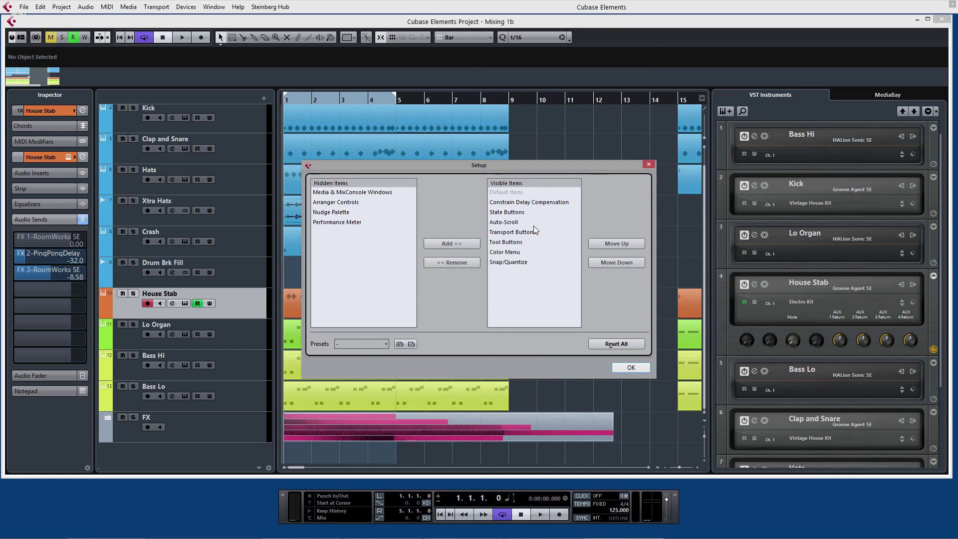
left_click(648, 165)
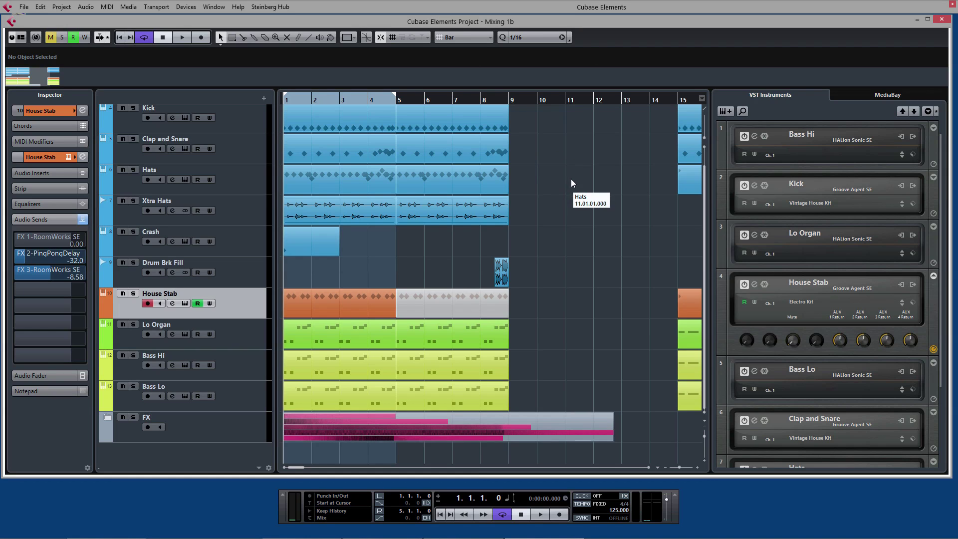
right_click(39, 428)
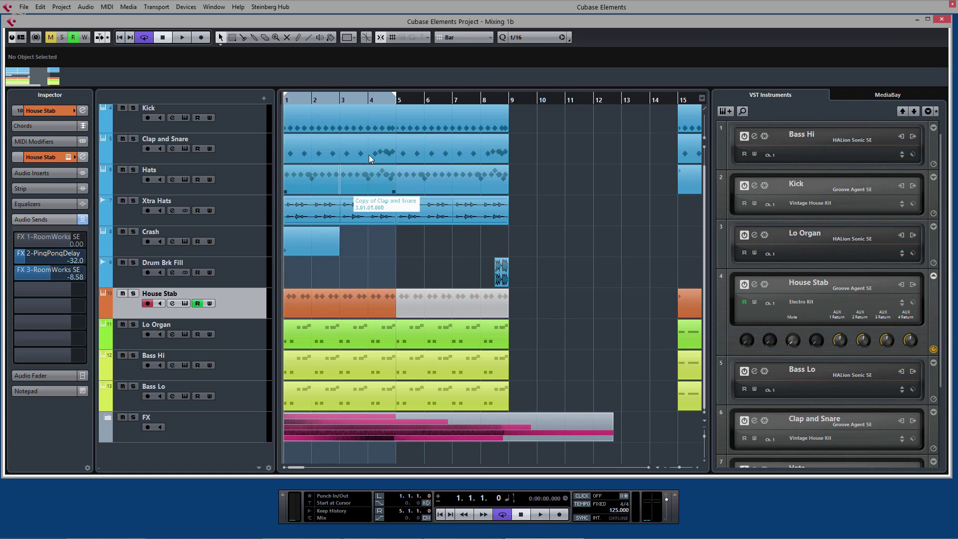
double_click(379, 125)
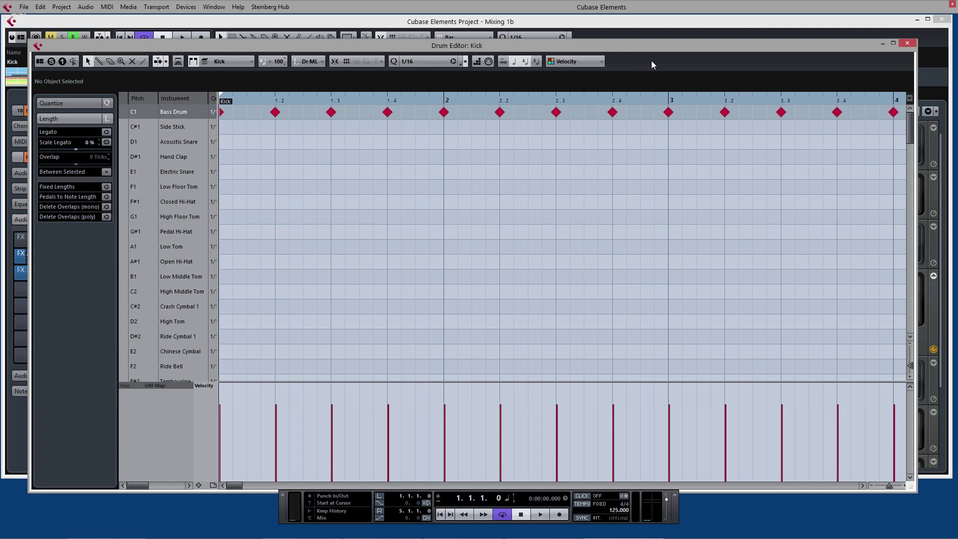
left_click(907, 43)
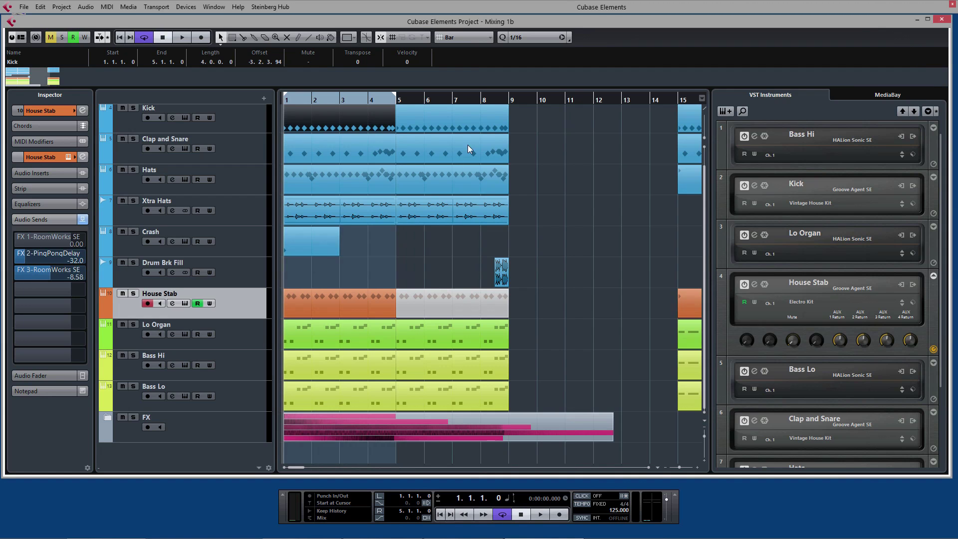
double_click(335, 214)
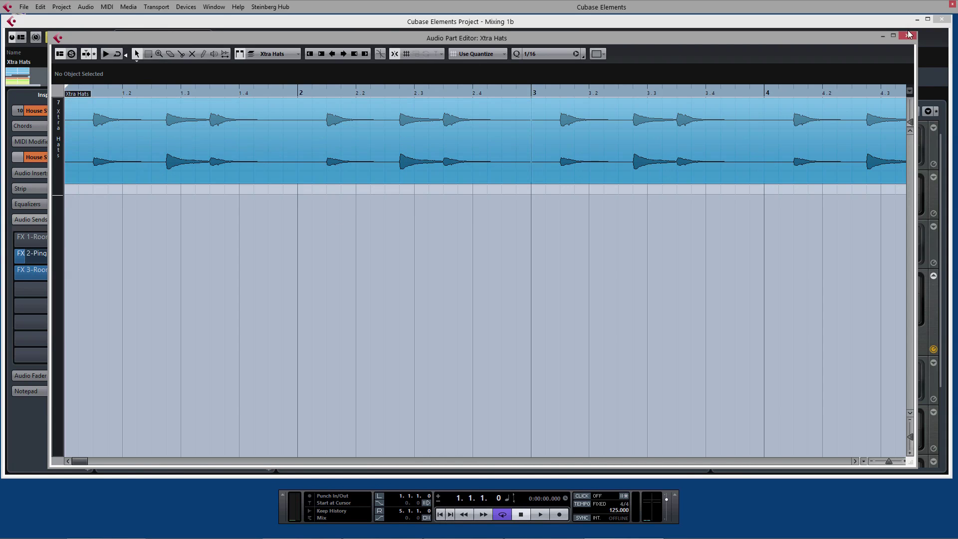
left_click(907, 36)
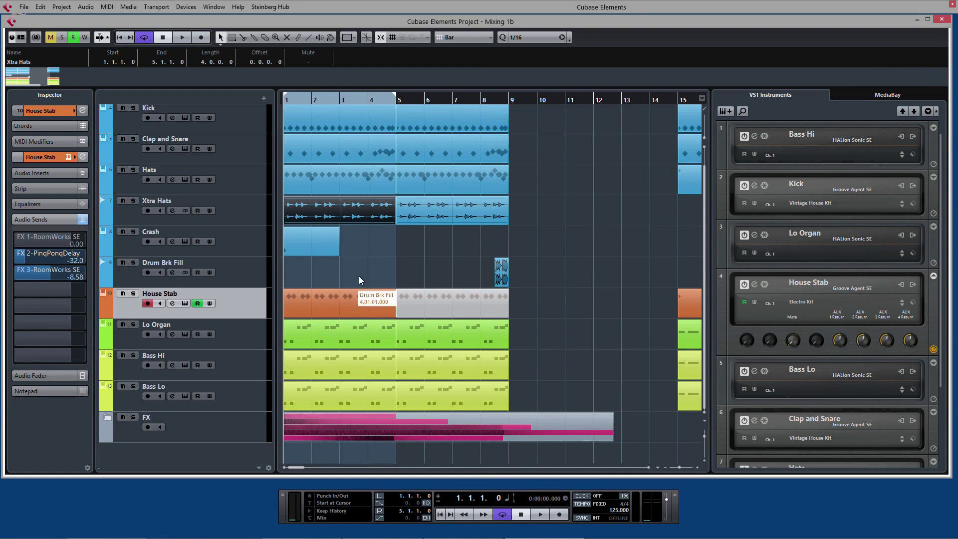
left_click(236, 273)
- From the Drum Brk Fill track menu, open Track Controls Settings and browse the Video, Markers and Audio tabs
right_click(248, 271)
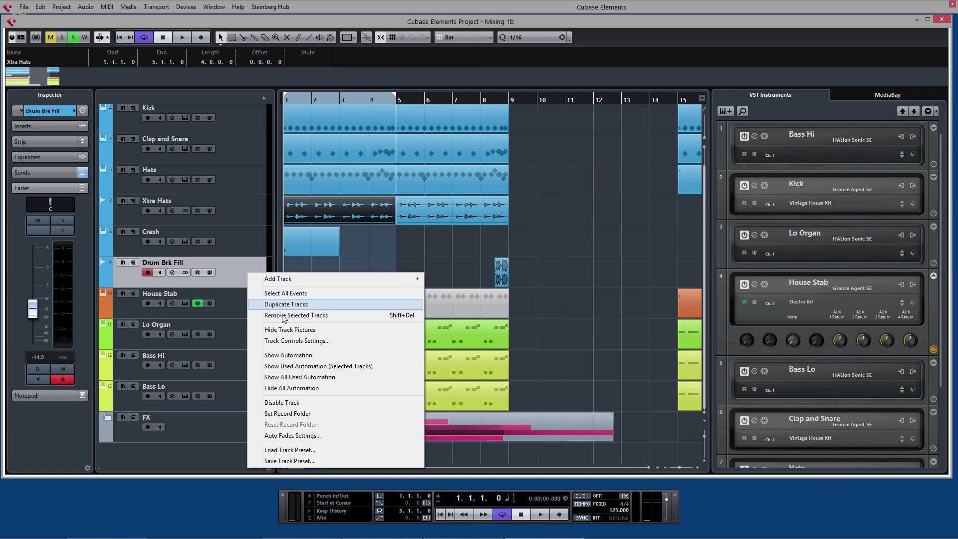
left_click(297, 340)
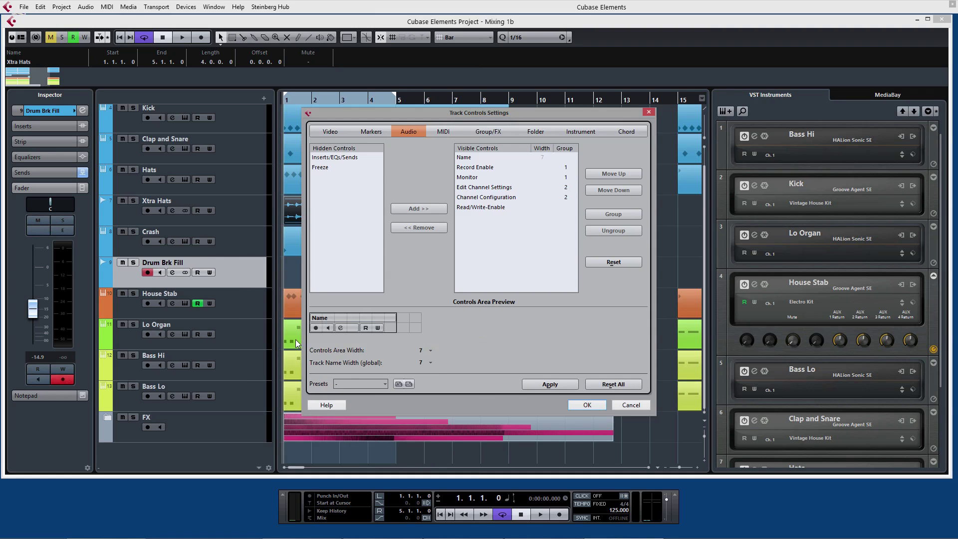
left_click(333, 131)
left_click(378, 134)
left_click(408, 132)
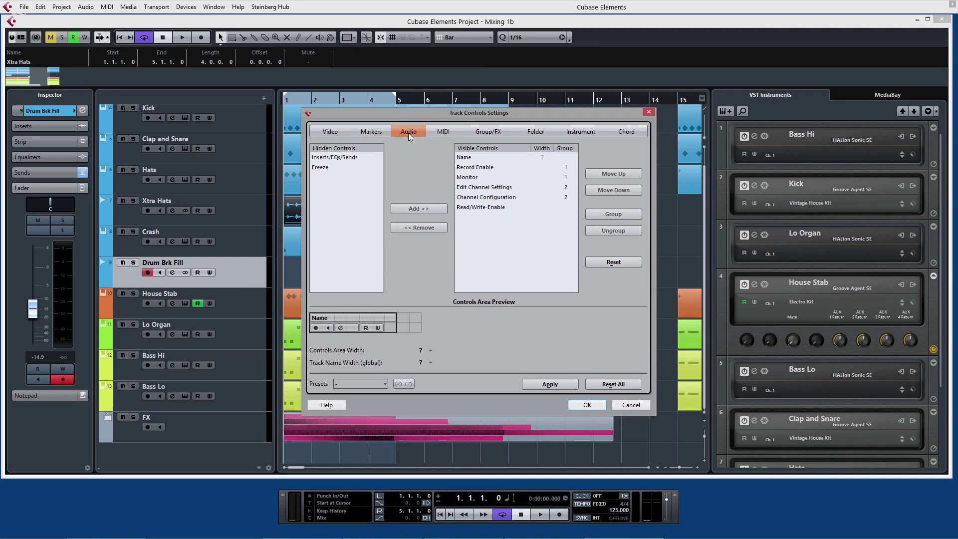